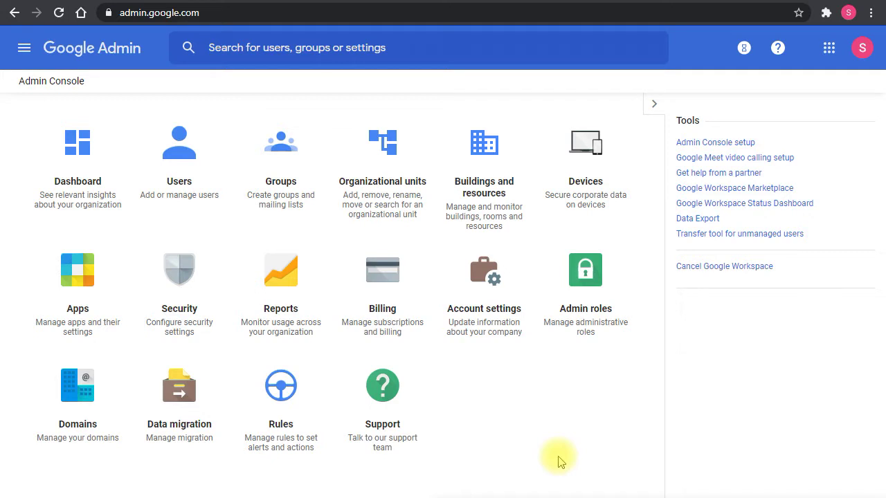
Open the Google apps launcher from the Admin Console home page.
click(829, 50)
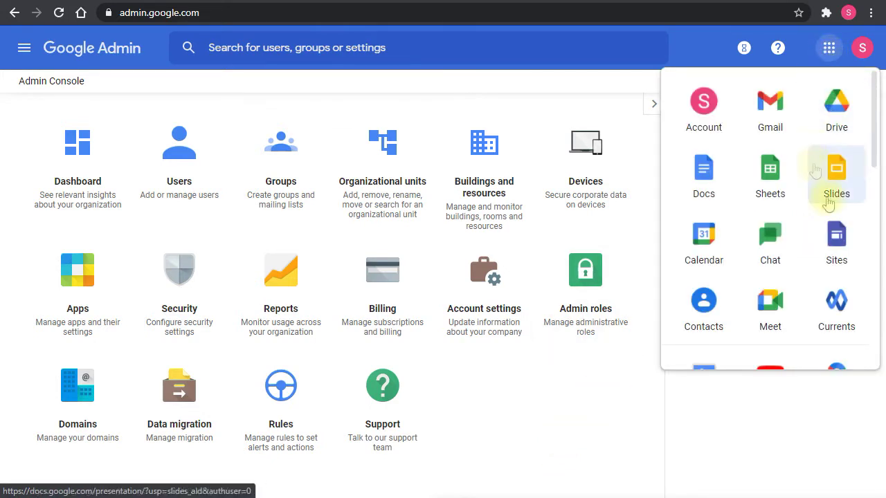
Reopen the Google apps launcher in Google Admin to reach Google Sites.
click(492, 14)
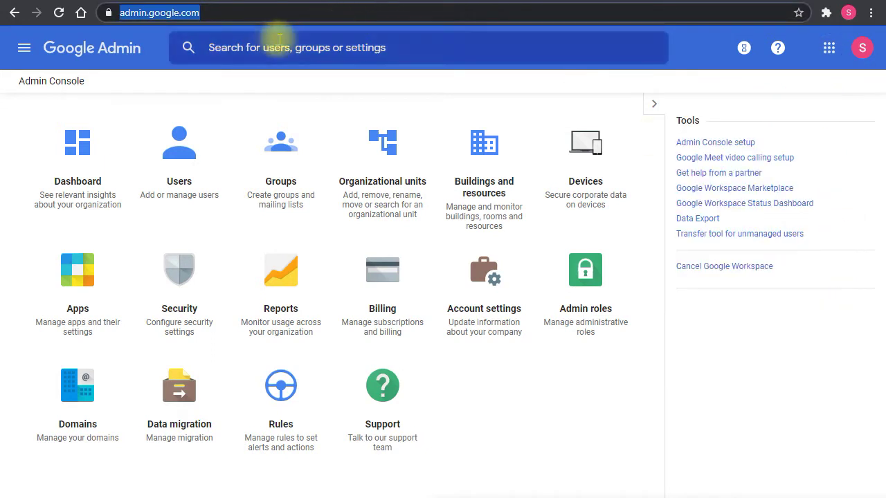
click(508, 90)
click(832, 57)
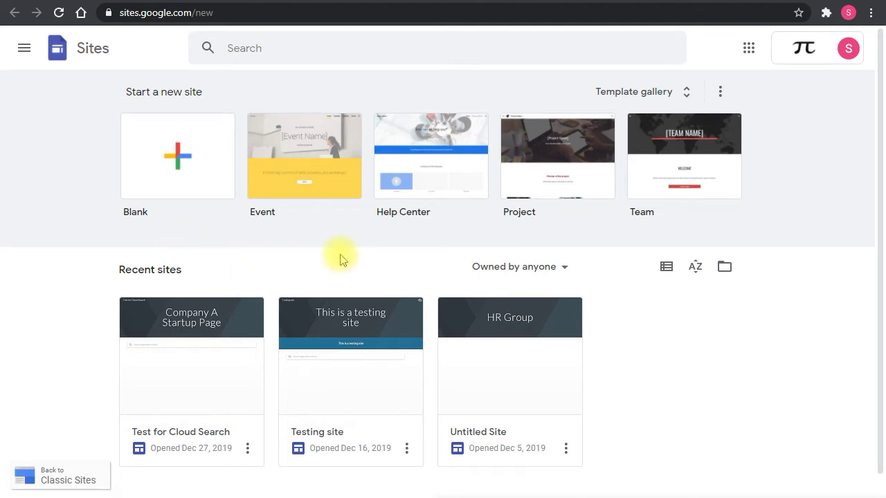
Browse the Work, Small business, Personal and Education templates in the full template gallery.
click(682, 92)
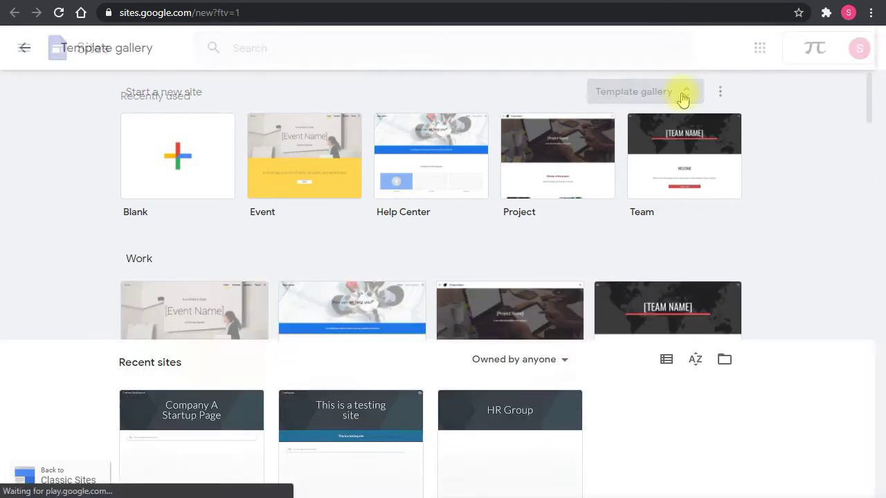
scroll(685, 164, down, 7)
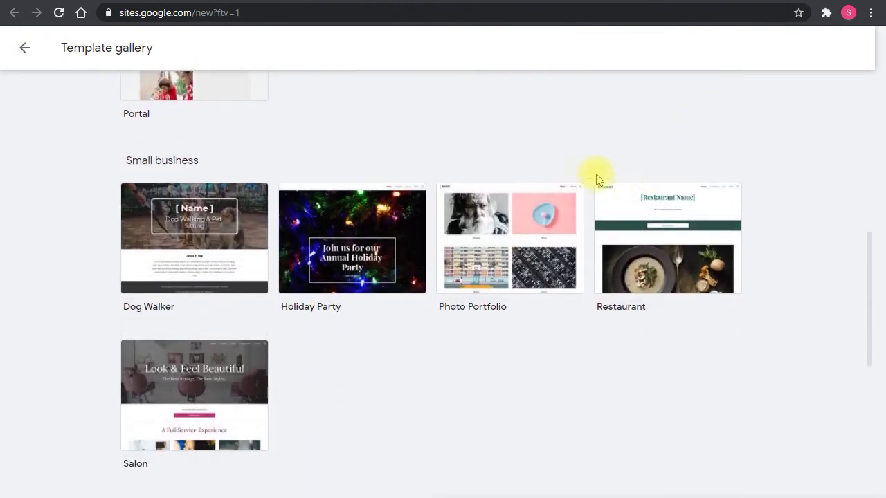
scroll(585, 311, down, 5)
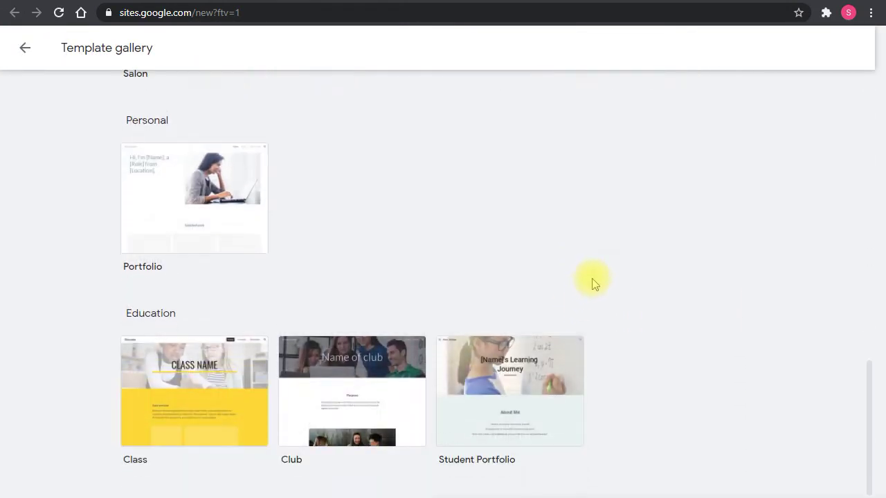
scroll(618, 256, up, 12)
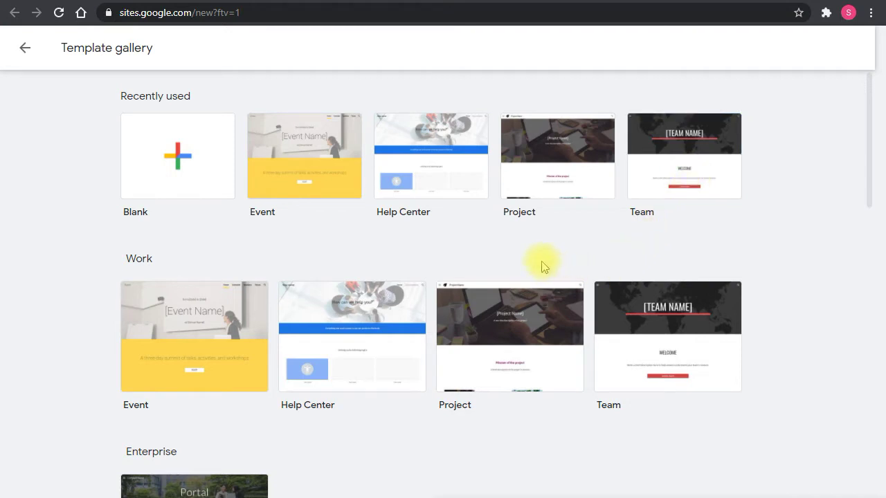
Start a site from the Help Center template and review its header, six-topic grid and sections.
click(422, 167)
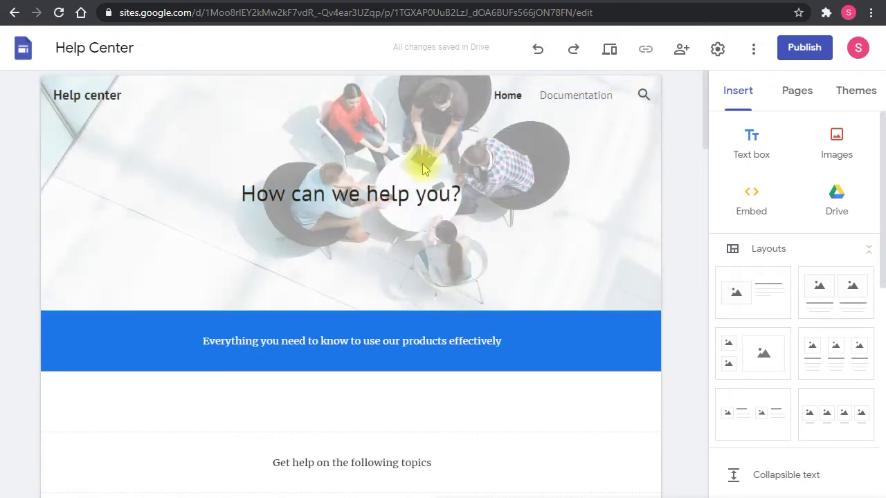
mouse_move(445, 287)
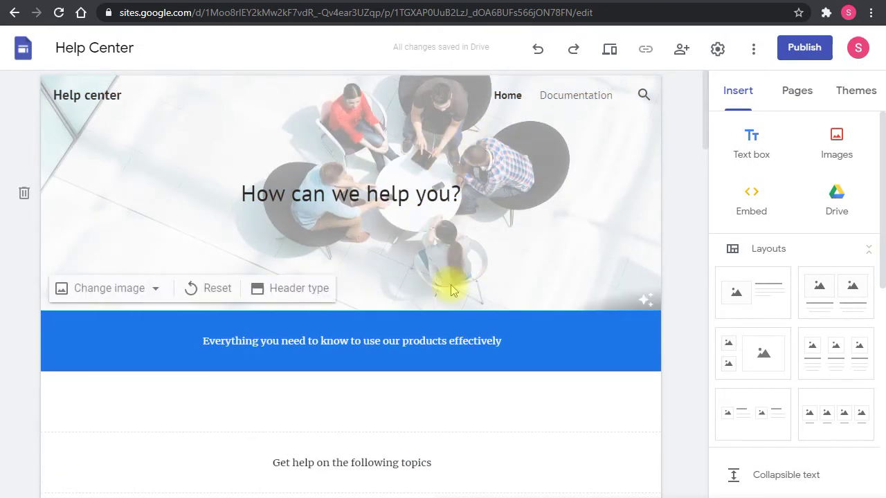
scroll(450, 290, down, 10)
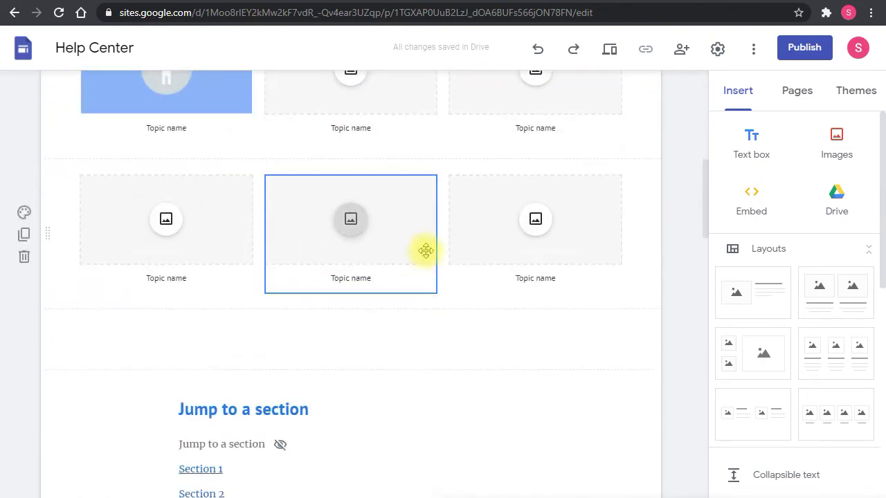
scroll(382, 228, down, 8)
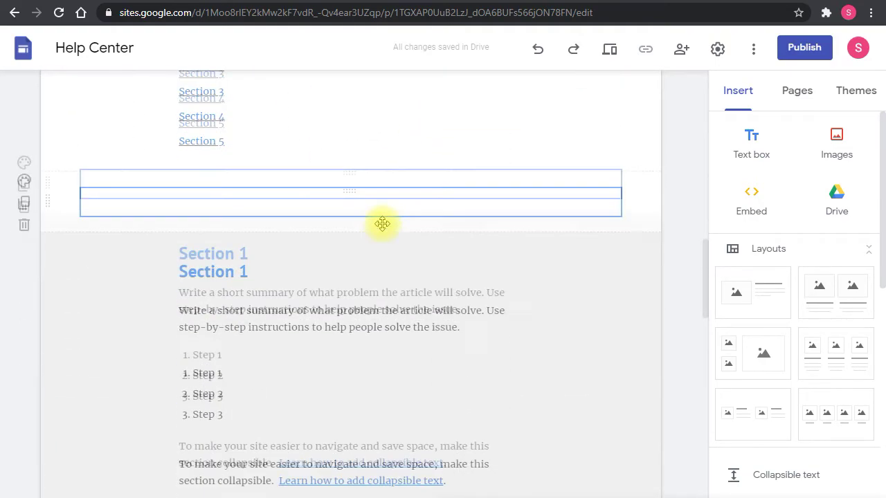
scroll(382, 224, down, 4)
scroll(403, 227, down, 2)
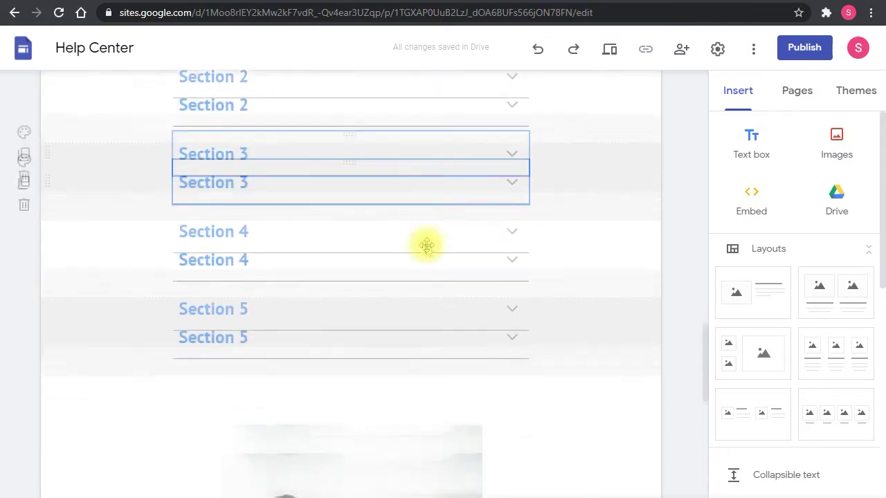
scroll(508, 244, up, 20)
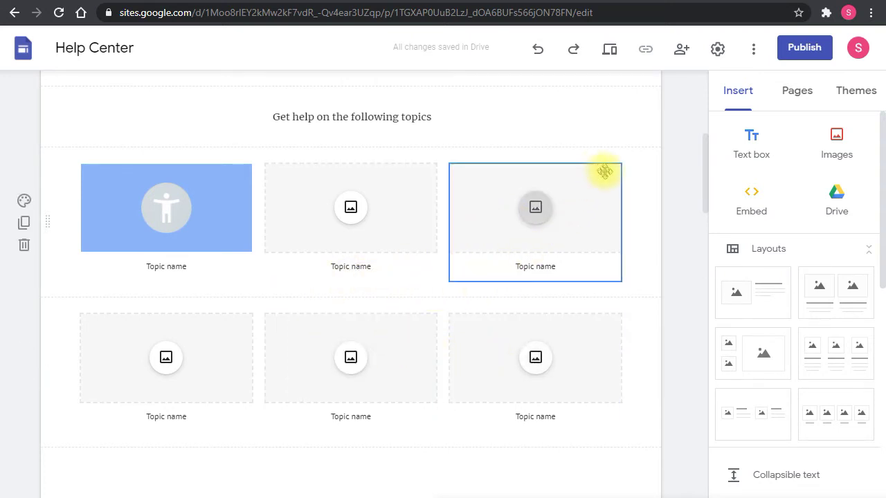
Invite the colleague by e-mail address with the Editor role and send the invitation.
click(680, 51)
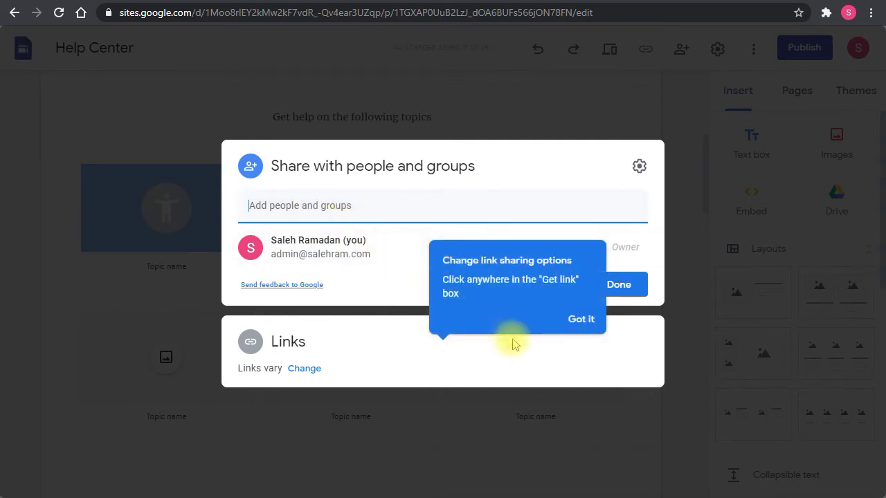
click(574, 321)
click(304, 211)
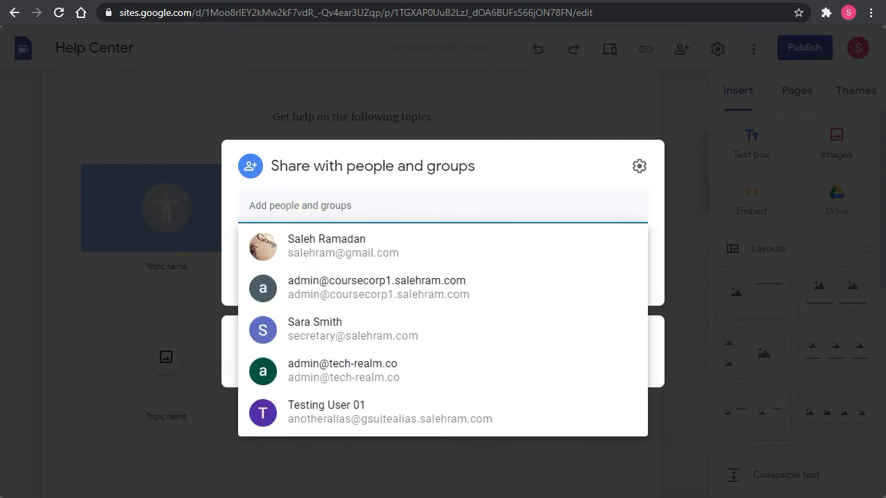
text(secret)
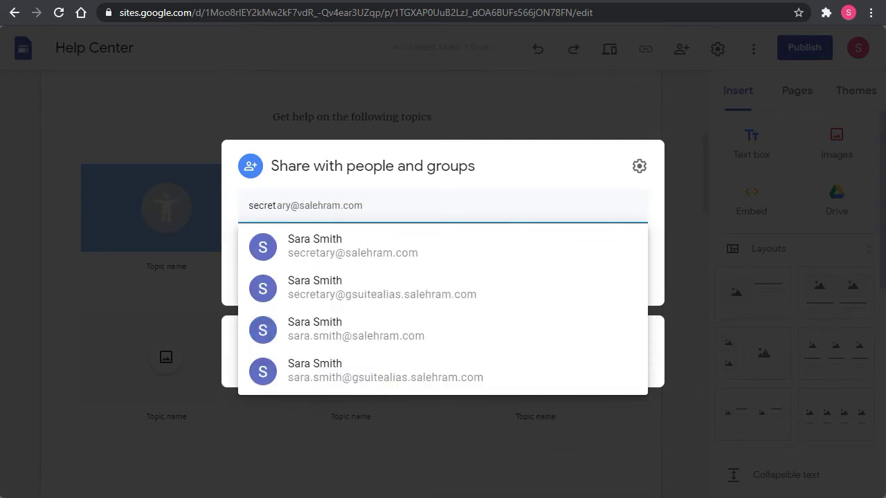
click(332, 251)
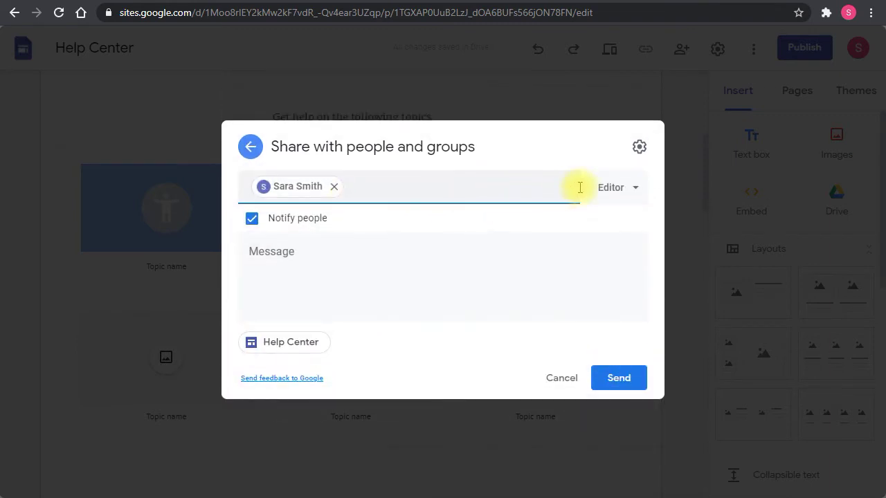
click(640, 189)
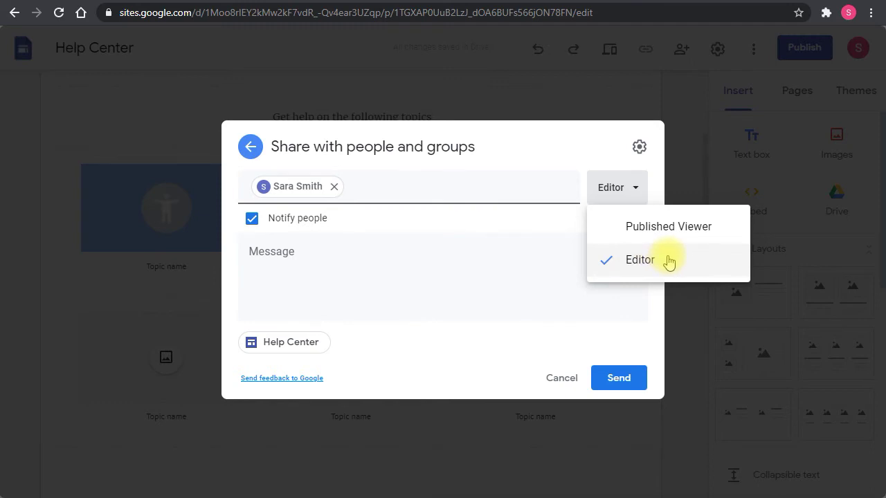
click(516, 292)
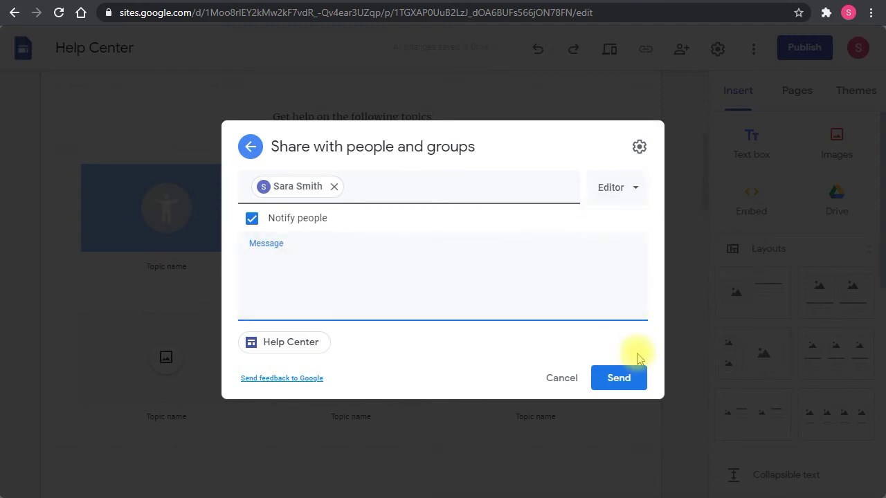
click(622, 376)
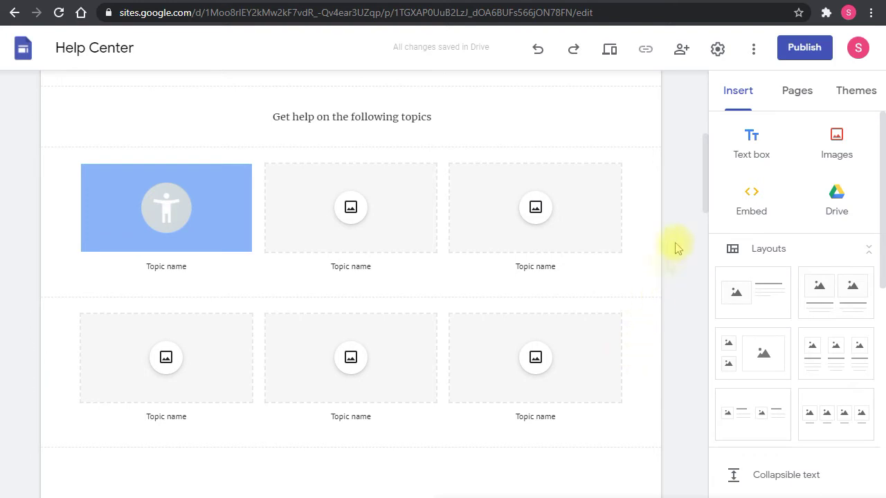
Review the publish settings: web address helpcenter, viewing limited to Anyone at SR Systems.
click(807, 56)
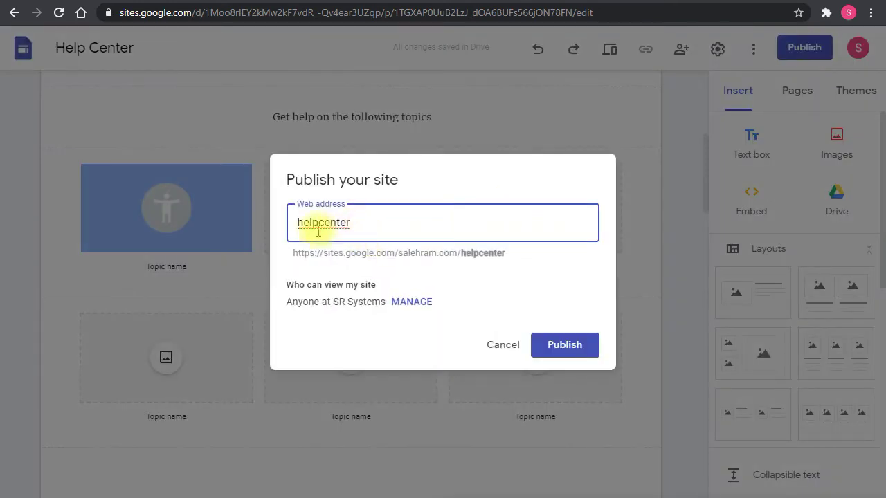
click(333, 249)
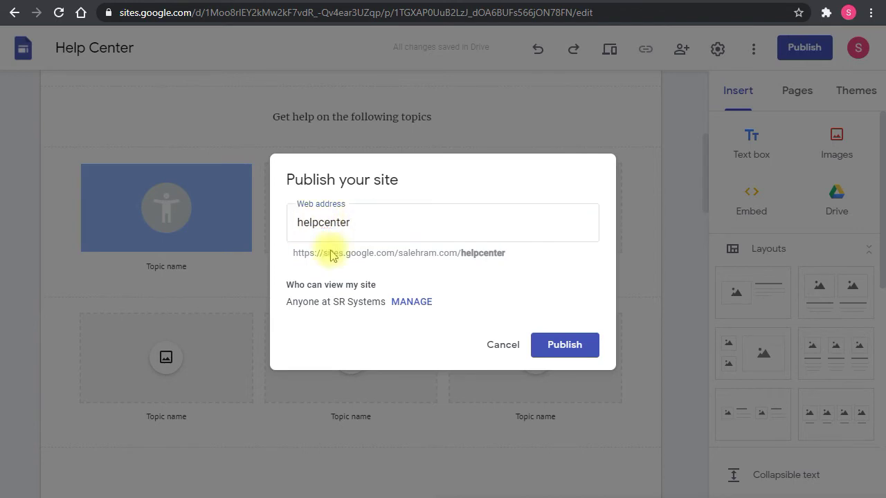
drag(281, 287, 394, 297)
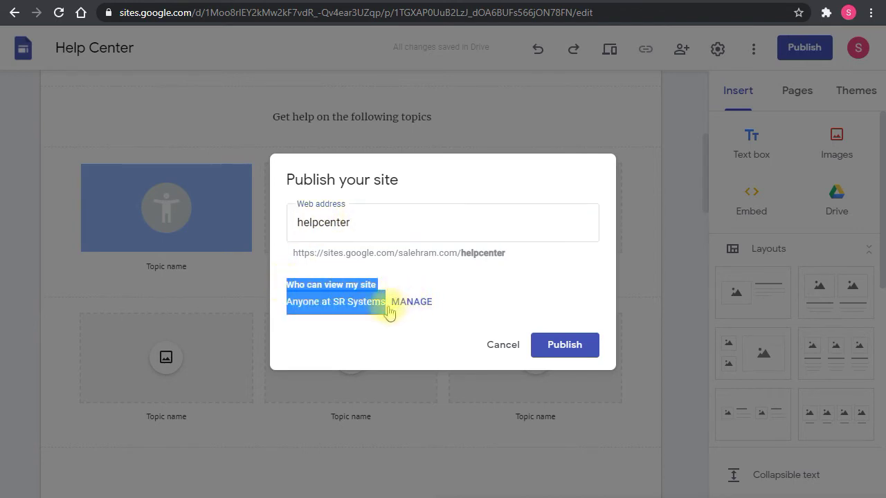
click(358, 305)
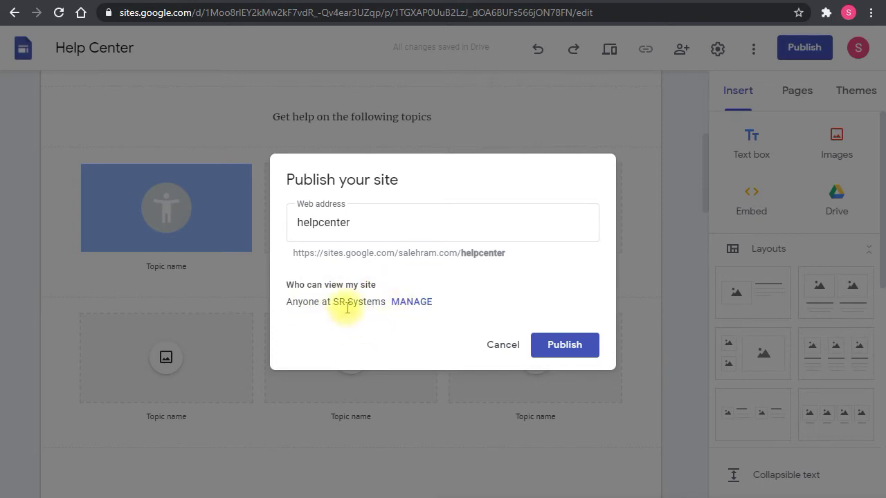
drag(315, 304, 381, 309)
click(384, 306)
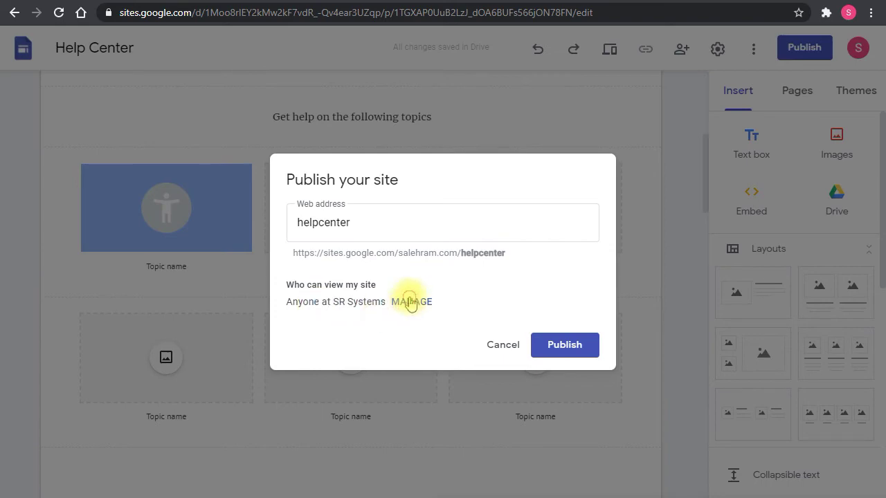
click(409, 302)
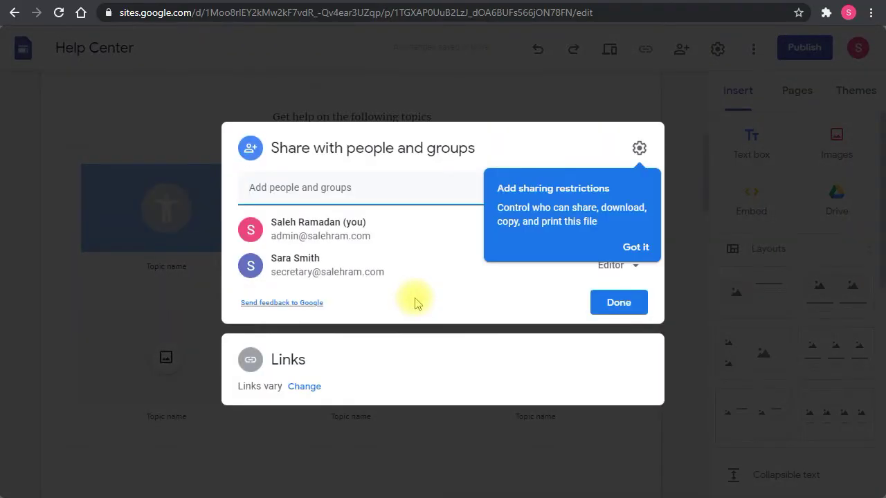
Switch the published site to Public, then back to SR Systems, leaving the draft Restricted.
click(305, 387)
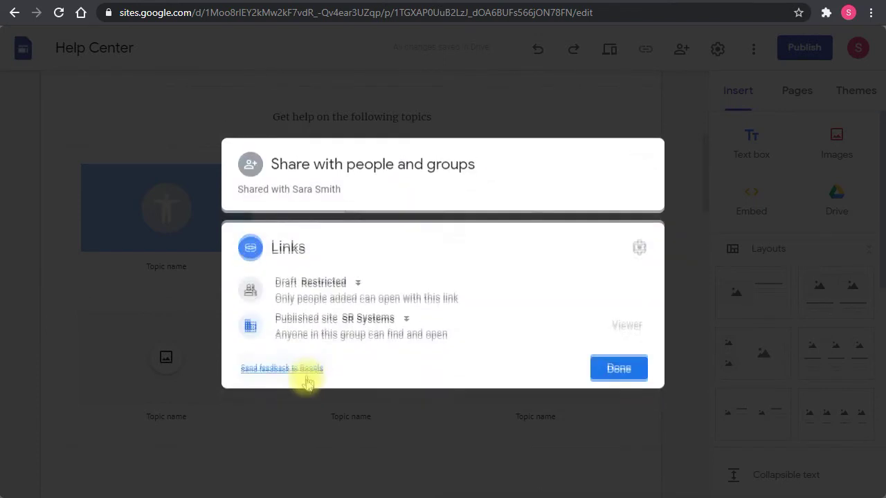
click(385, 320)
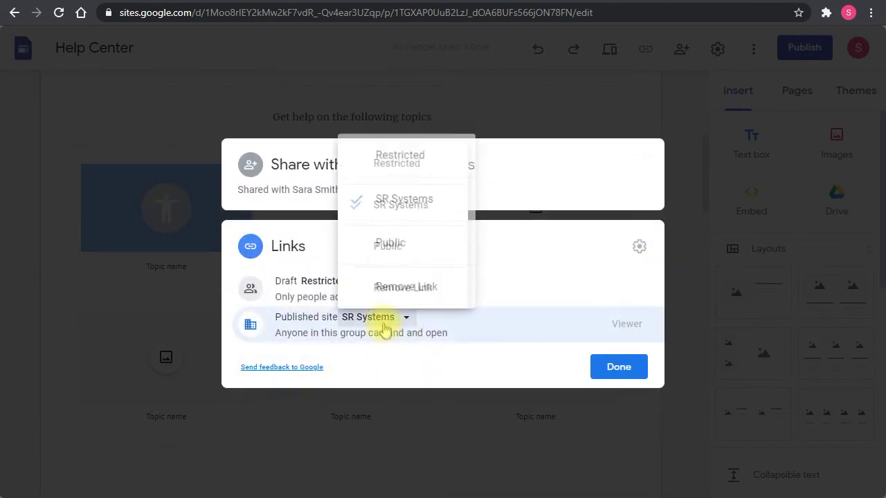
click(382, 246)
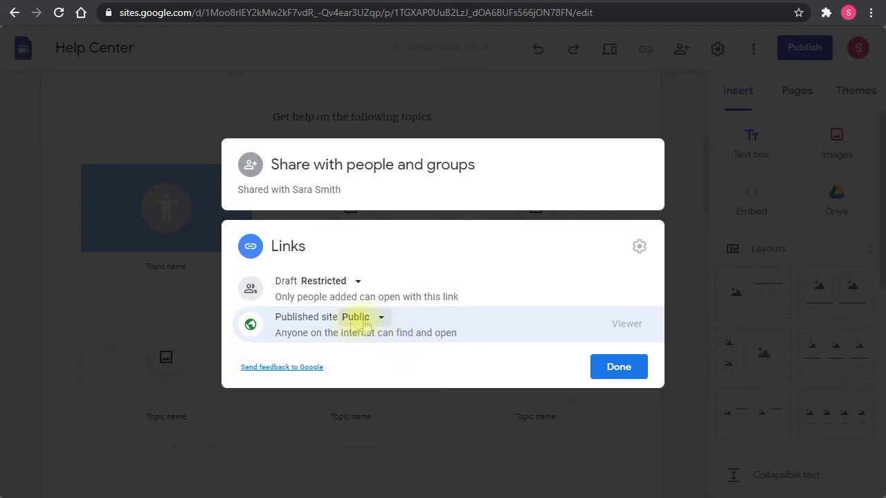
click(366, 320)
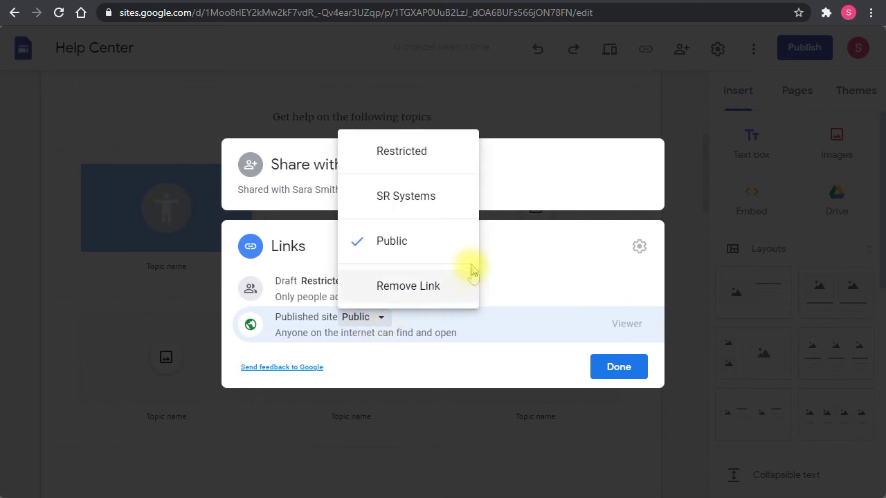
click(396, 197)
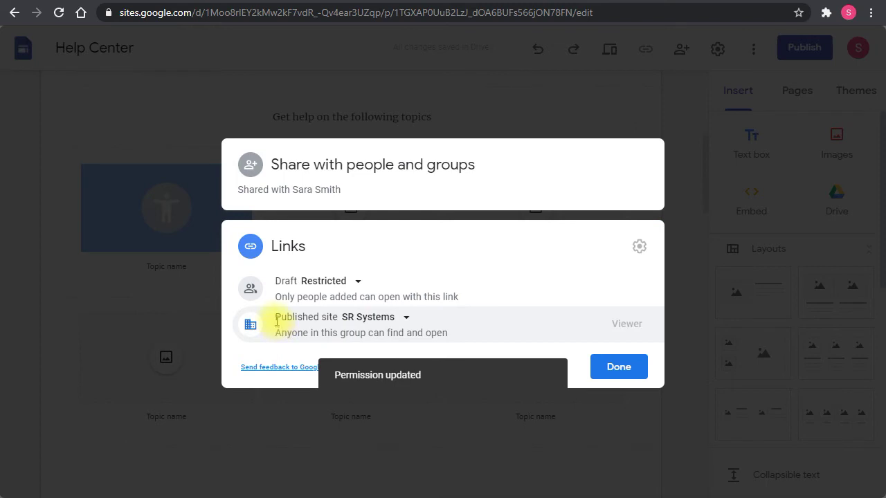
drag(276, 316, 340, 326)
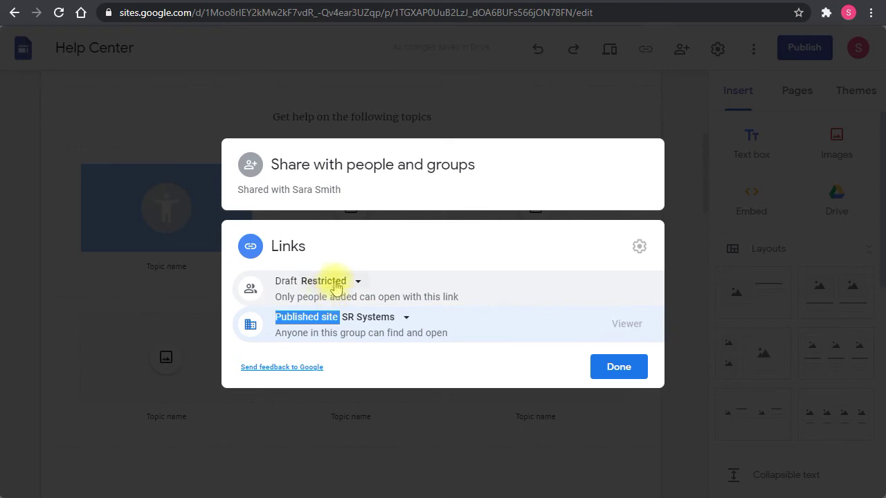
Keep the draft Restricted and return the published site from Public to SR Systems.
click(347, 284)
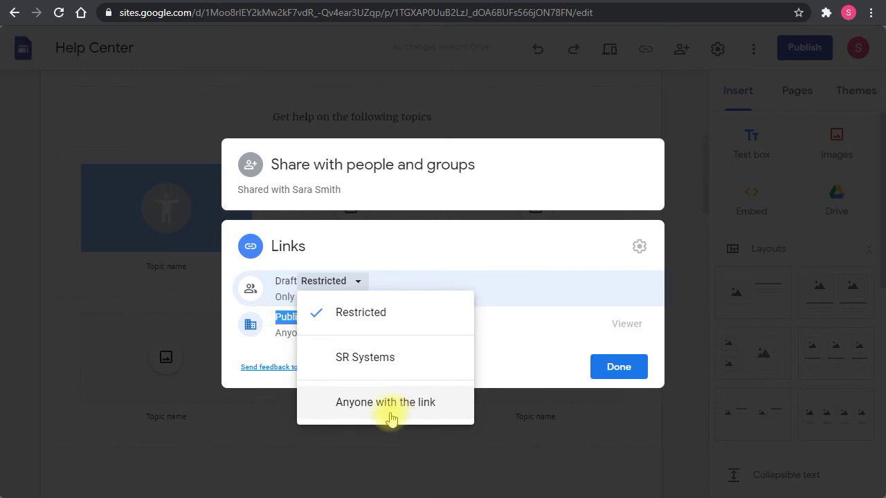
click(501, 364)
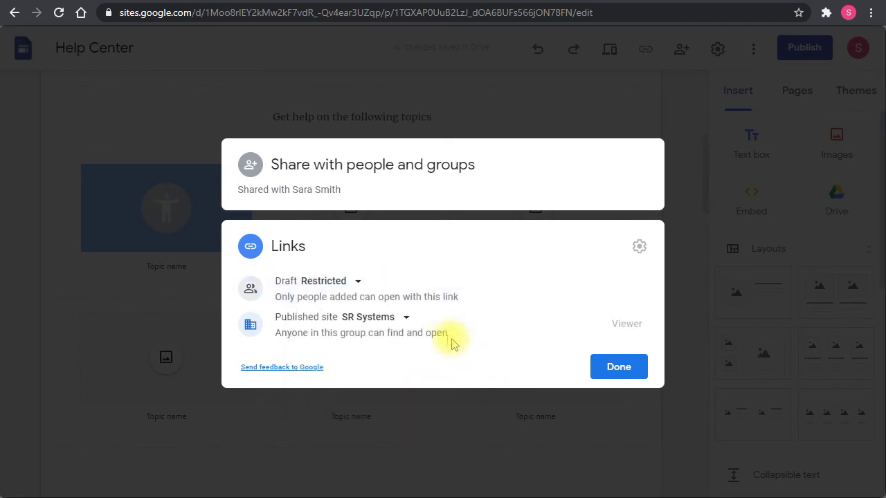
click(395, 320)
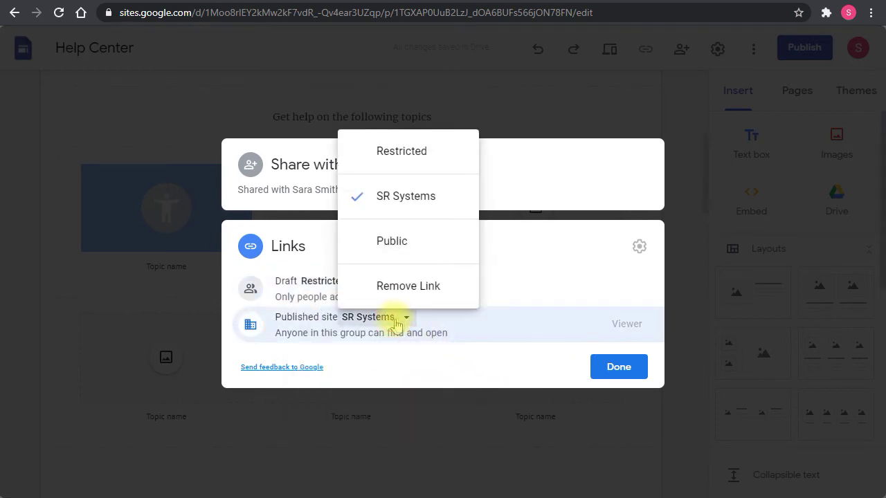
click(398, 241)
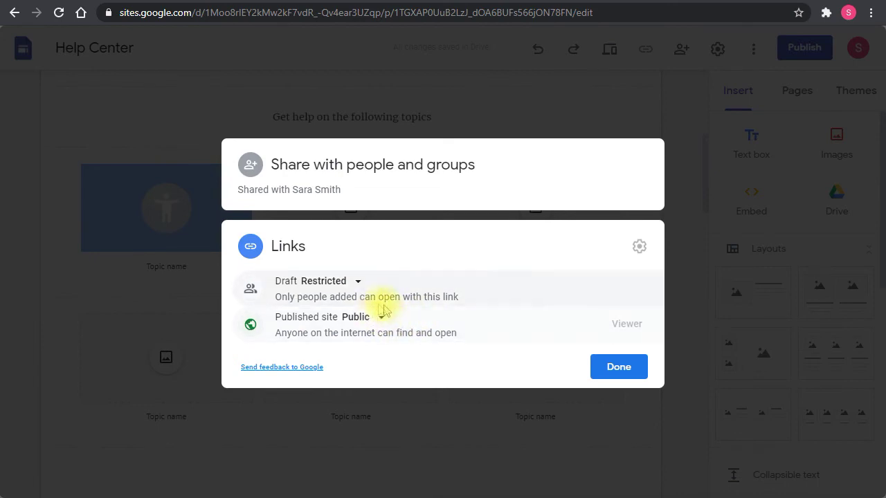
click(366, 321)
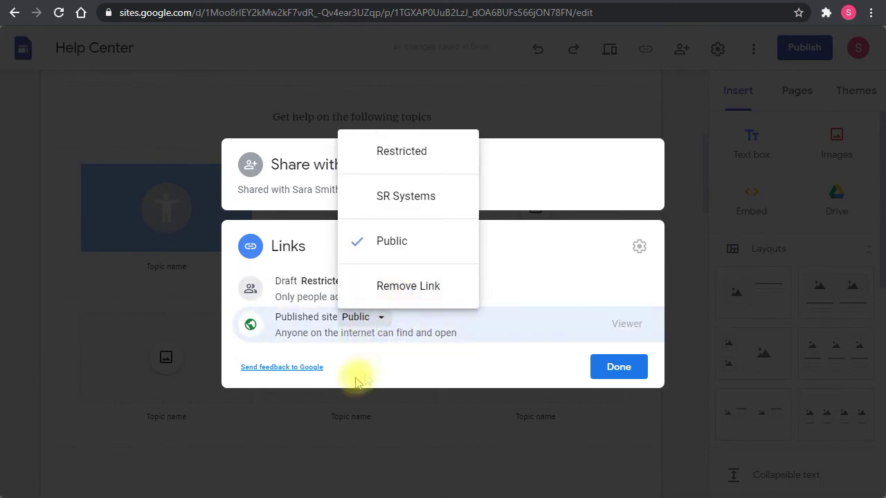
click(420, 201)
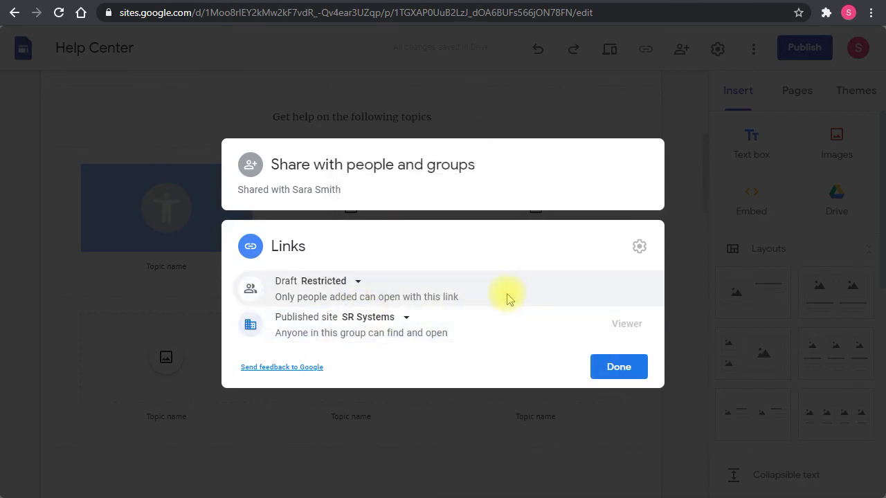
click(621, 373)
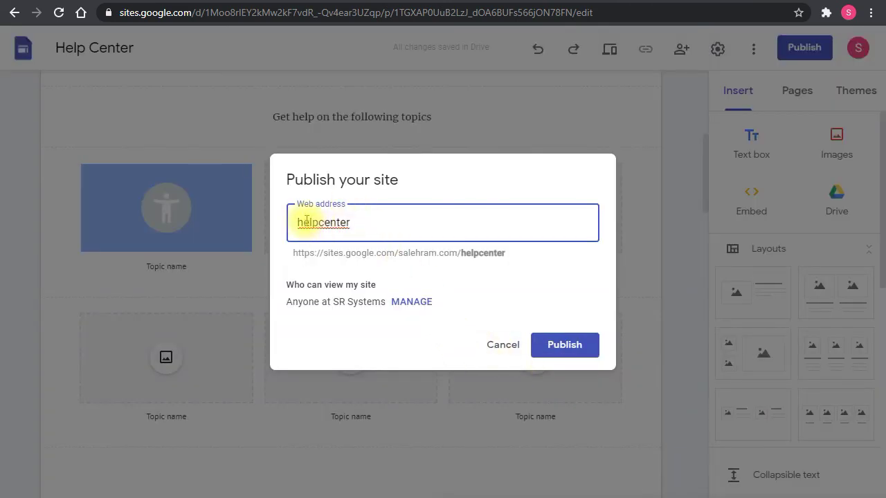
Publish the site at the helpcenter address and copy the published site link.
drag(299, 223, 367, 220)
click(374, 220)
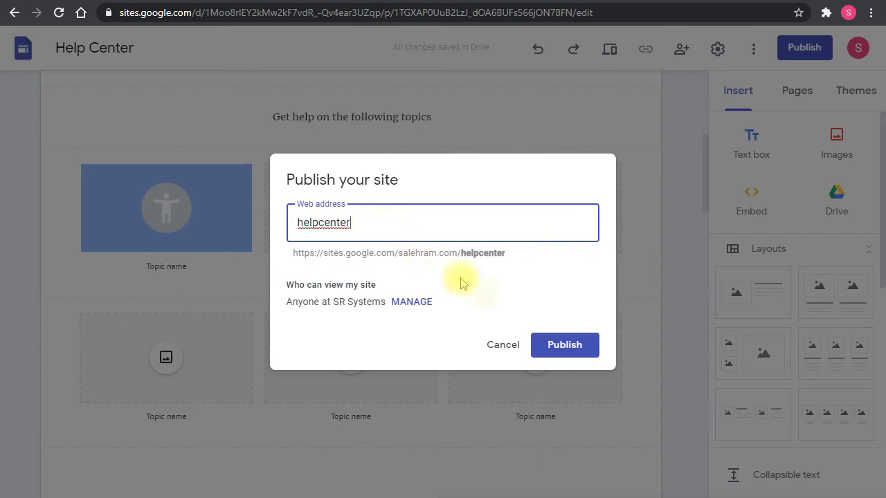
click(567, 350)
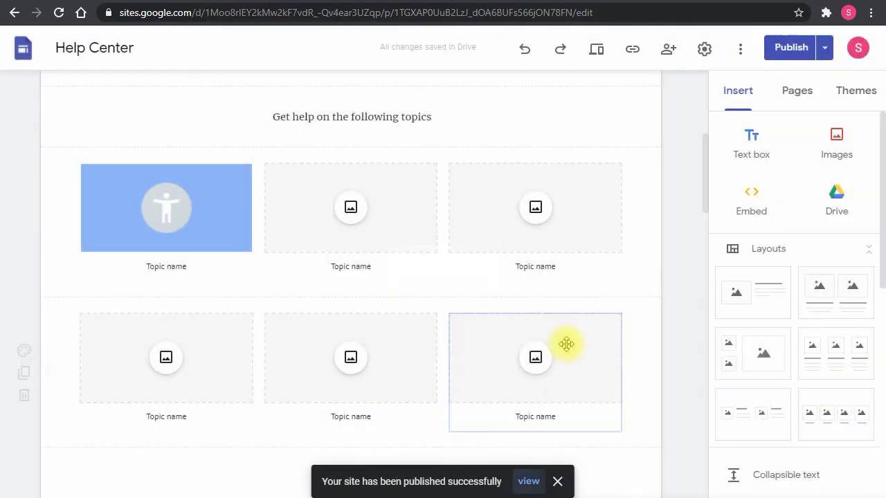
click(631, 54)
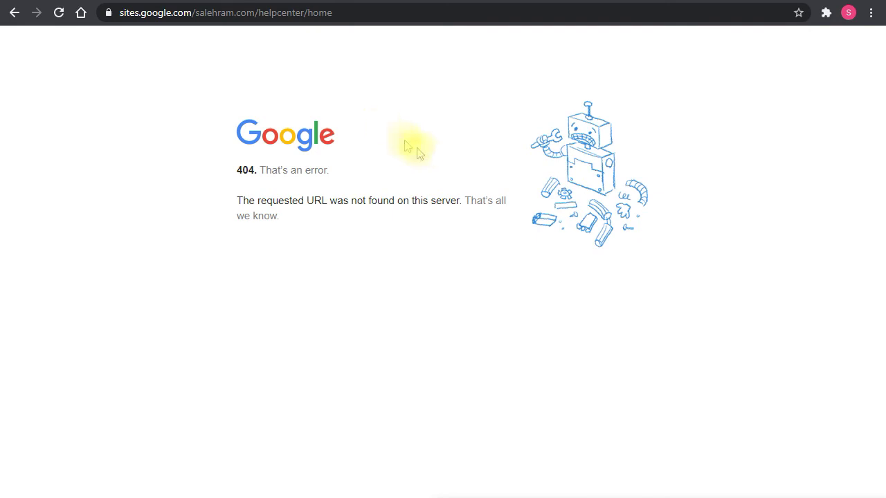
Close the 404 published-site tab to return to the Help Center editor.
key(ctrl+w)
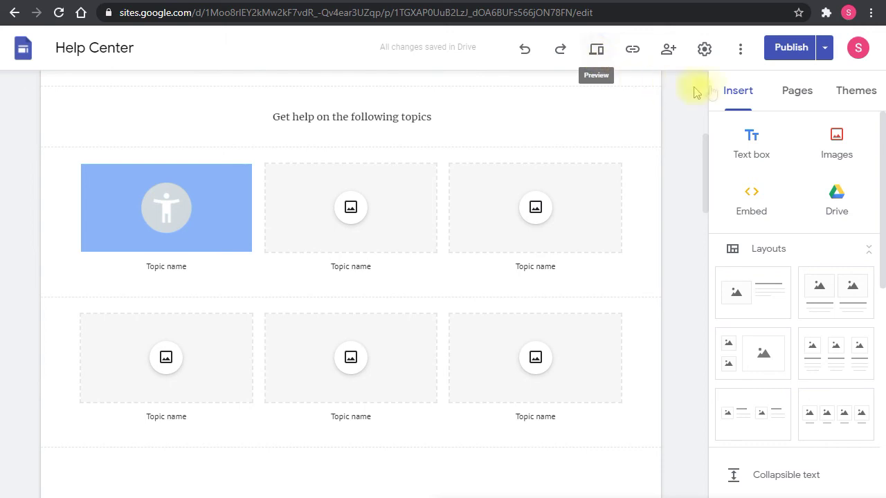
click(704, 48)
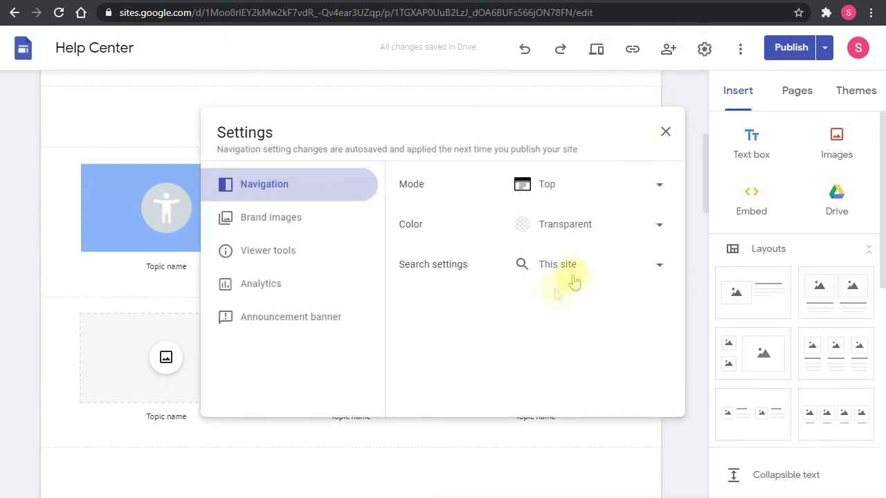
click(255, 218)
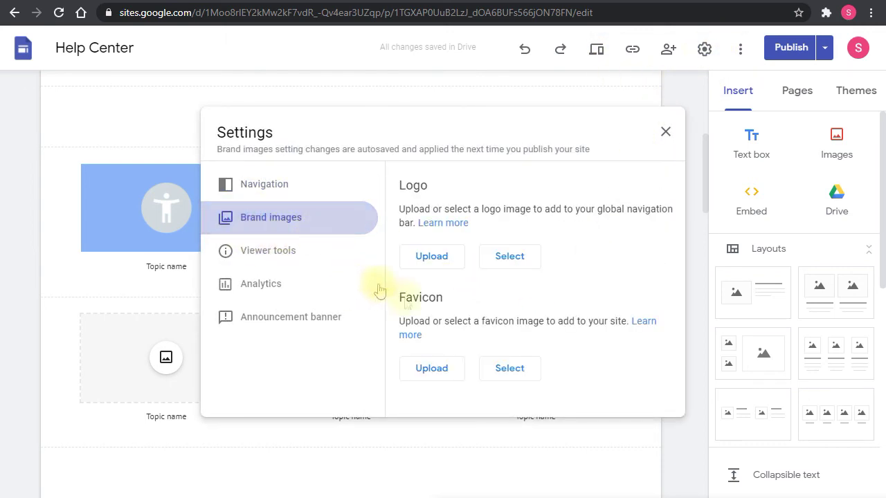
click(280, 256)
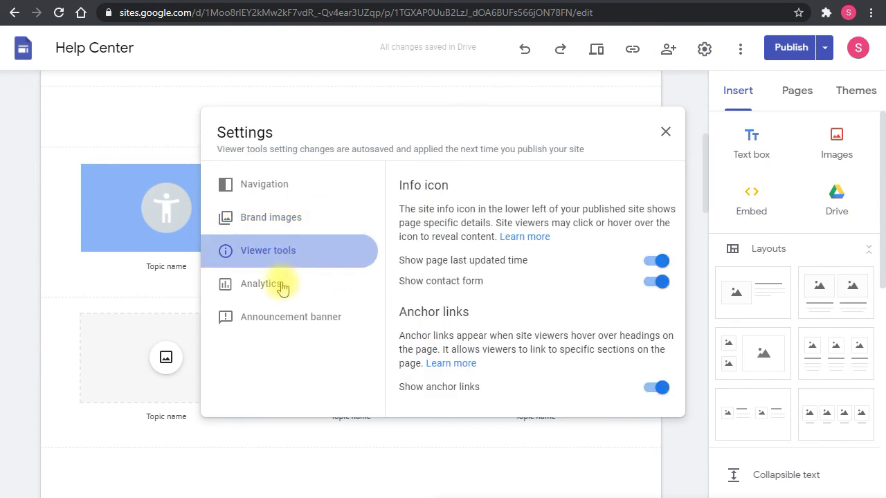
click(279, 286)
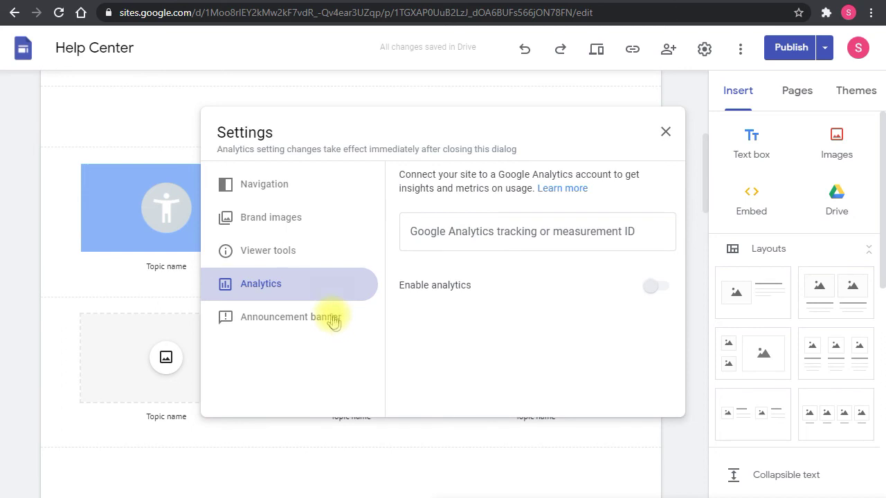
click(316, 224)
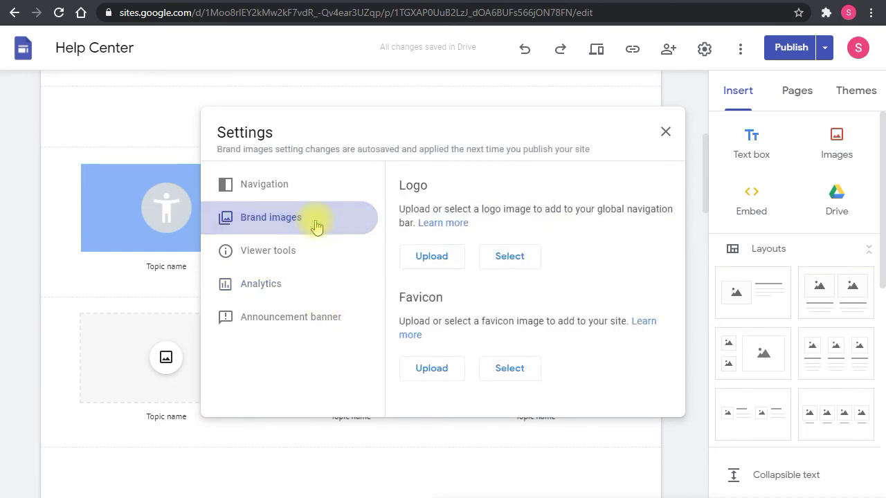
click(306, 183)
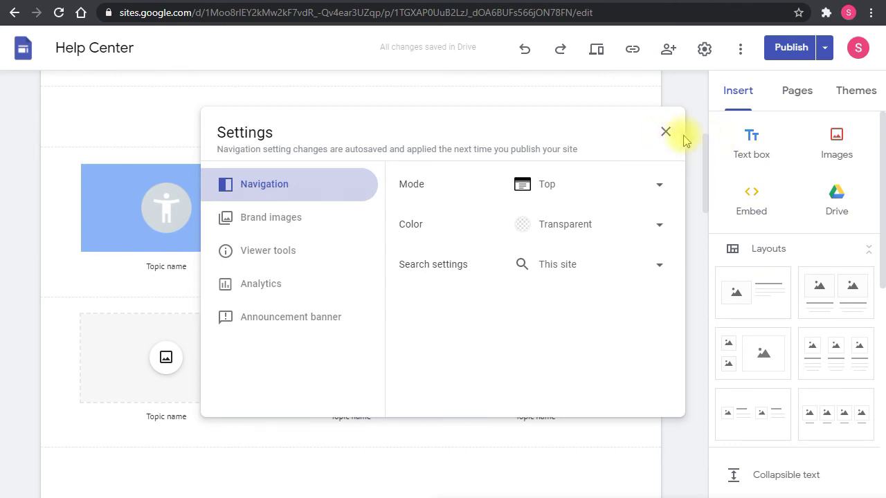
click(663, 134)
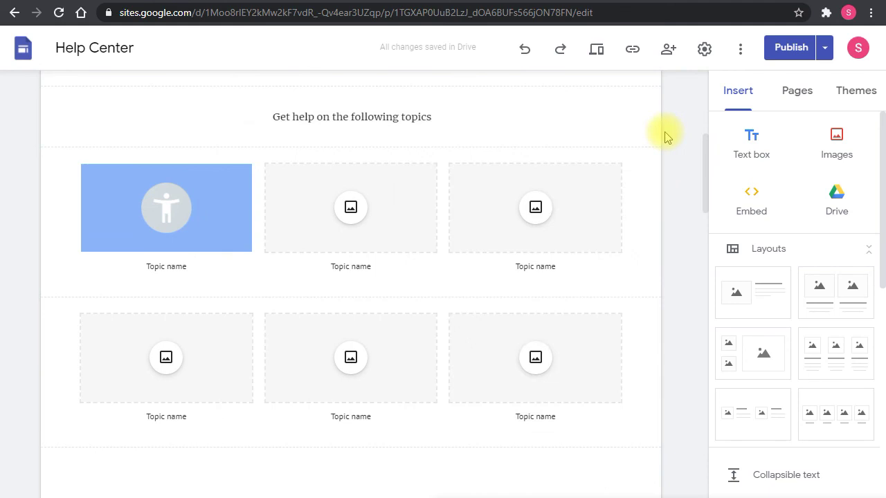
click(825, 57)
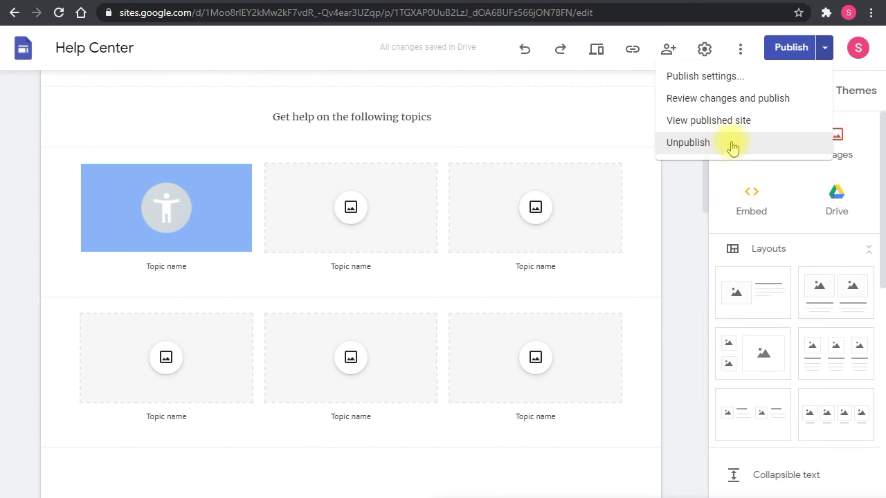
click(681, 199)
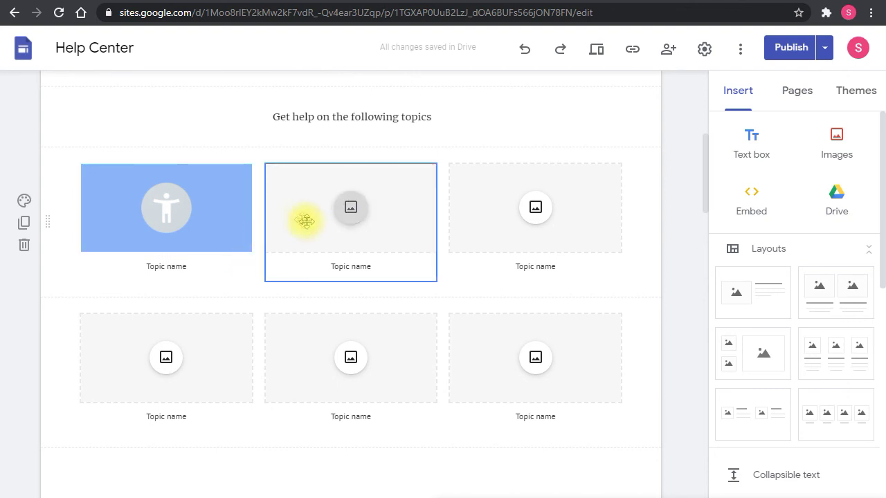
click(435, 58)
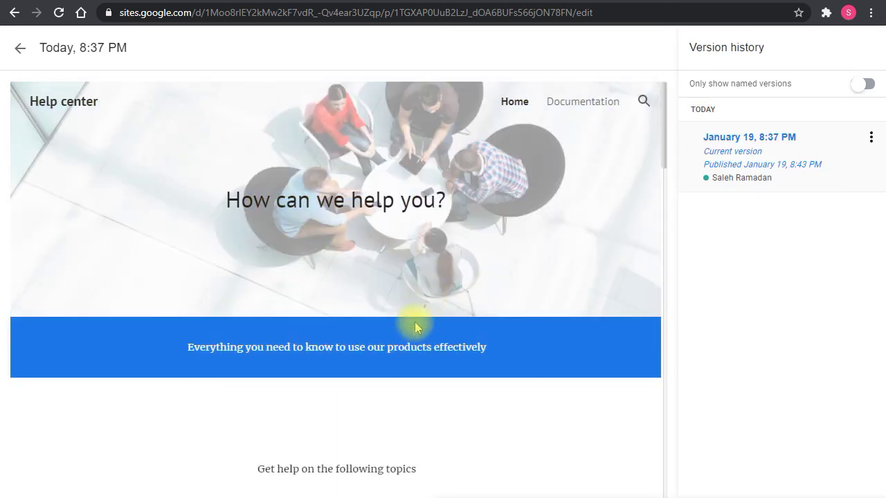
scroll(503, 277, down, 10)
scroll(526, 261, up, 8)
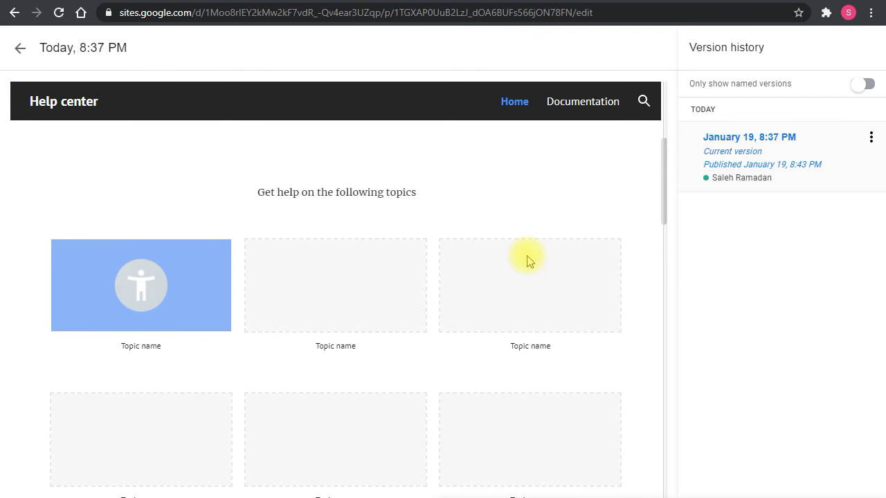
click(20, 50)
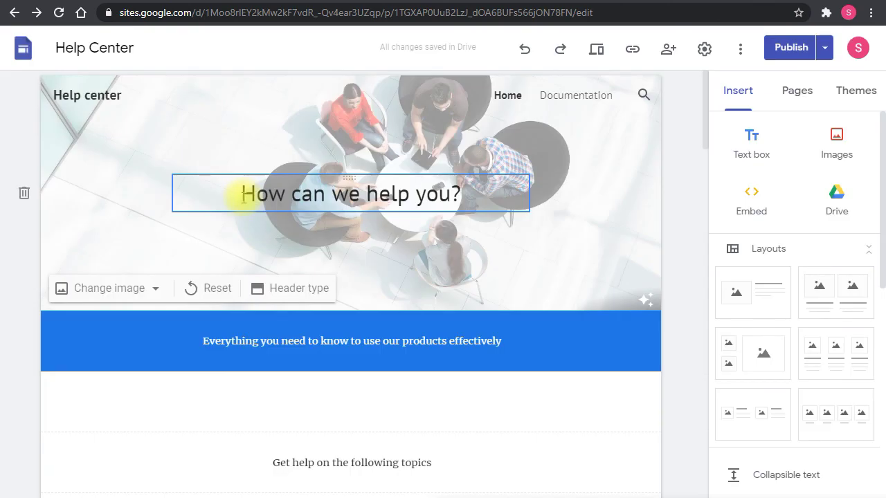